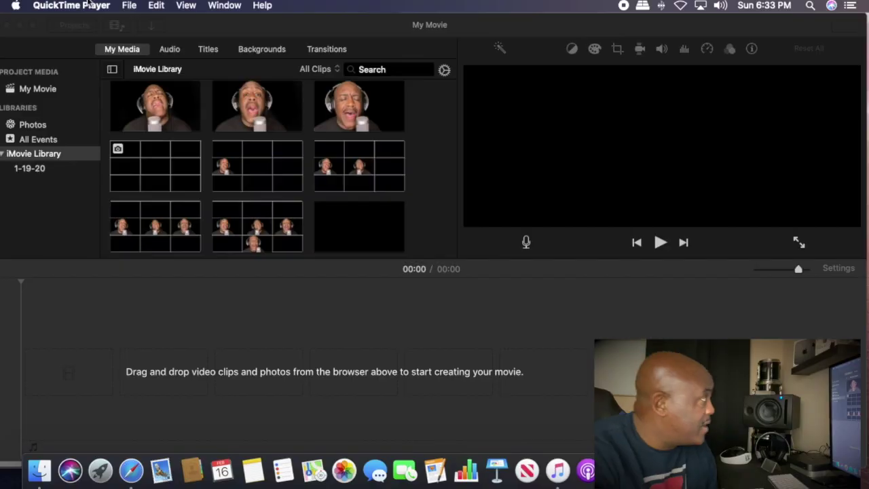
- Drag the blank 3×3 grid image into the empty timeline as a 4-second clip
drag(144, 155, 60, 399)
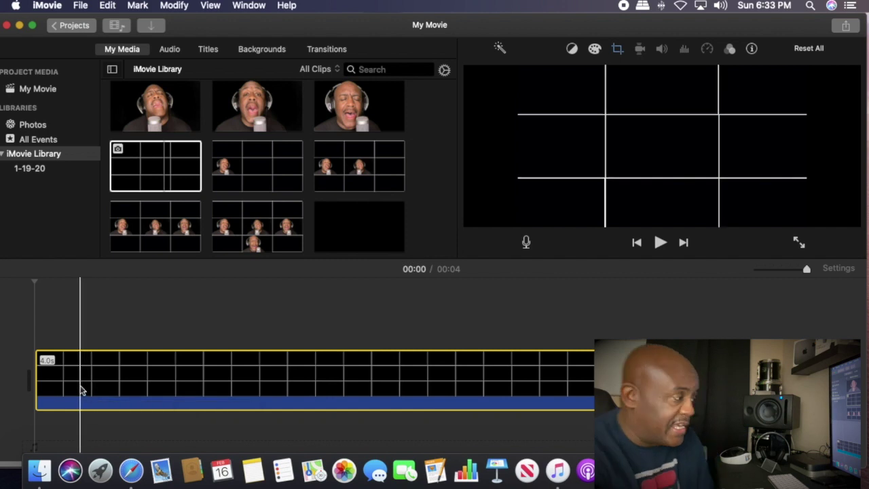
key(space)
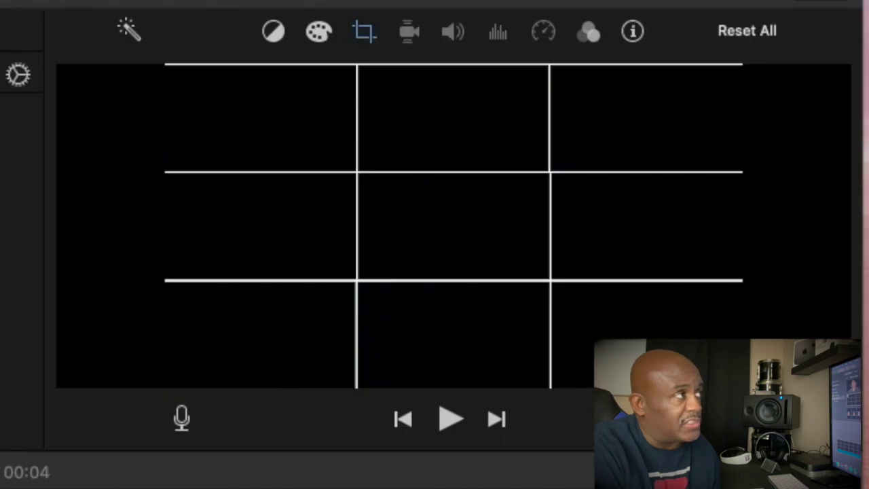
- Set the grid clip's cropping to Fit so the whole grid shows, then preview it
click(365, 42)
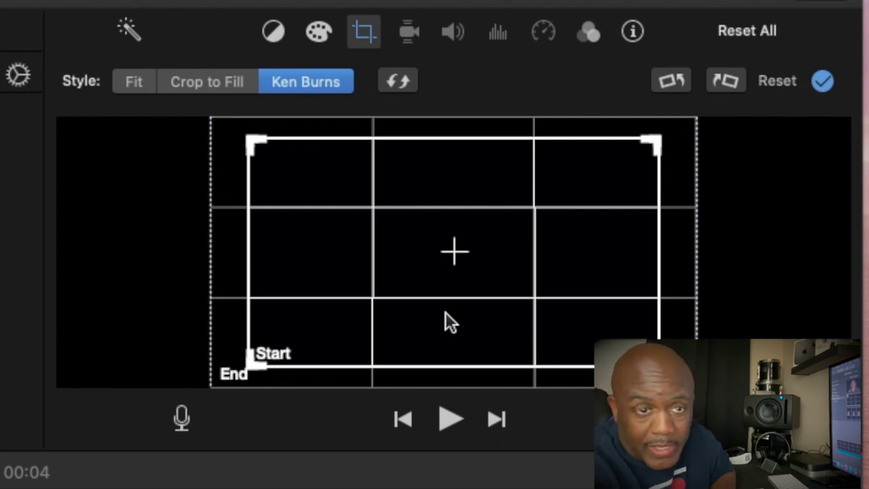
click(135, 82)
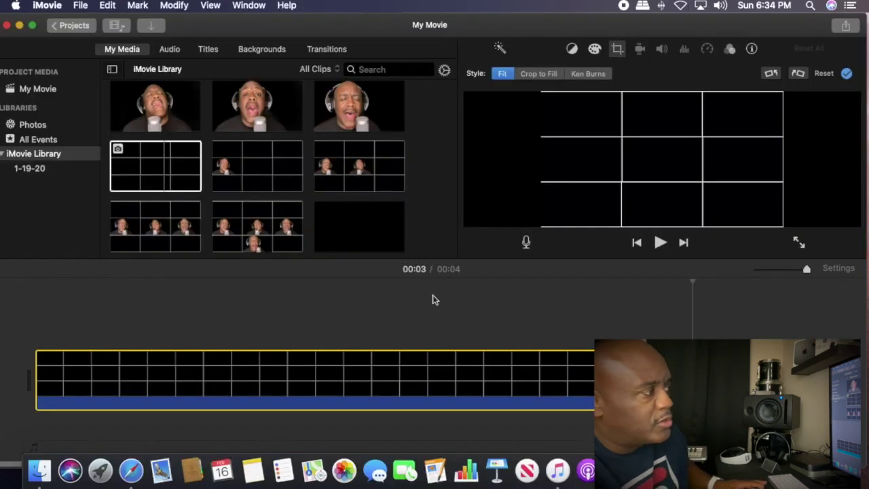
key(space)
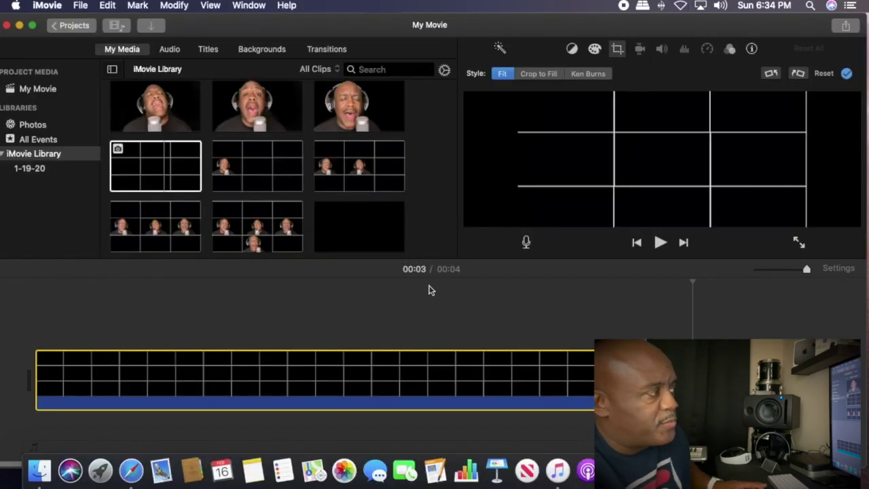
click(429, 290)
key(space)
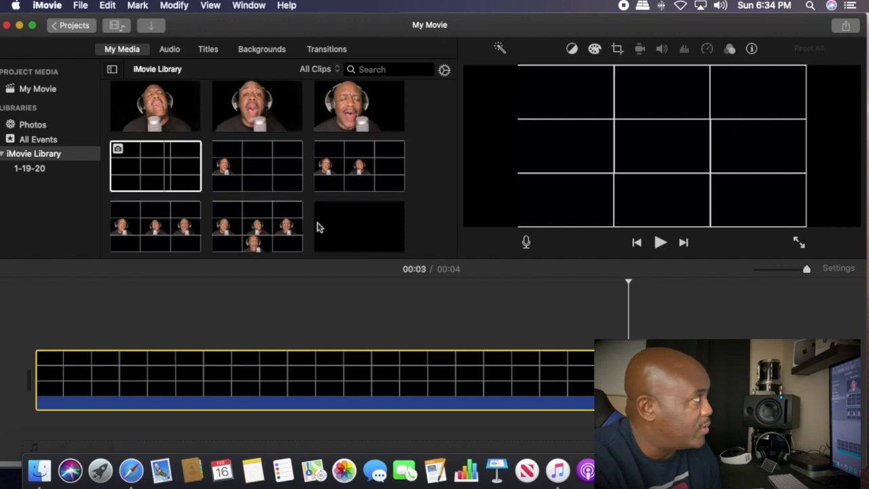
scroll(317, 222, down, 5)
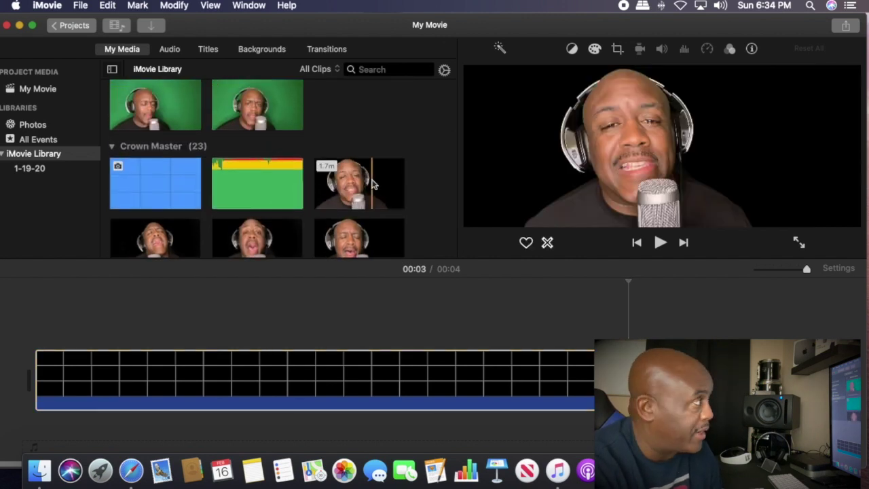
- Place the 1.7-minute baritone clip from Crown Master above the grid clip and preview it
drag(372, 183, 37, 323)
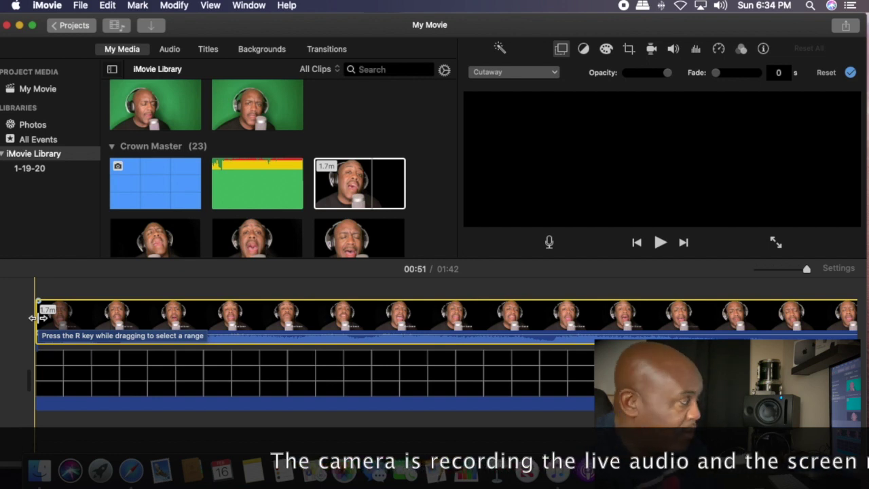
key(space)
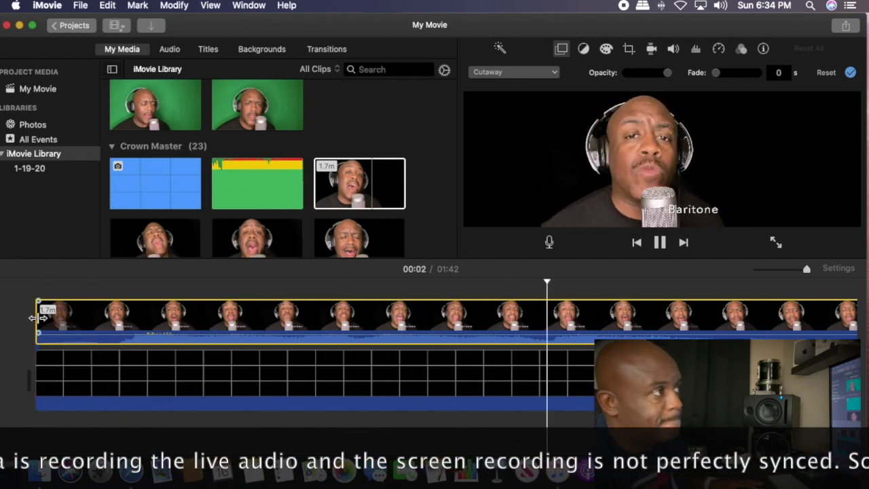
key(space)
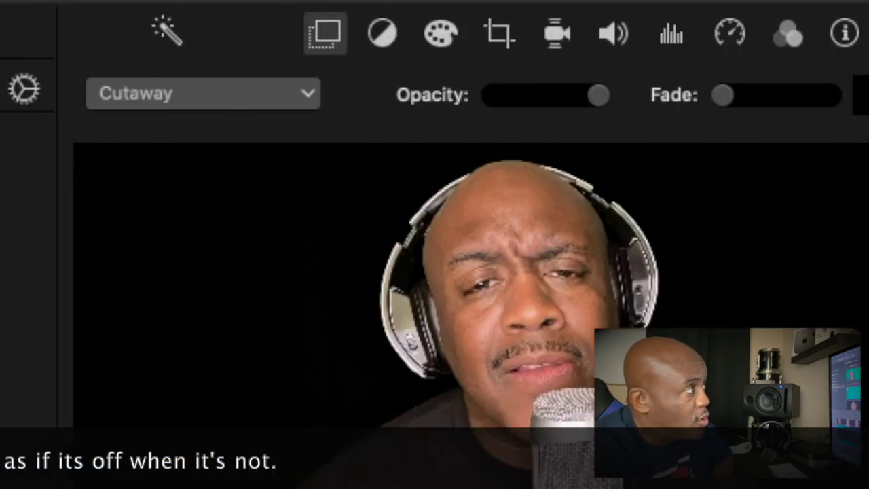
- Change the baritone overlay's type to Picture in Picture
click(196, 101)
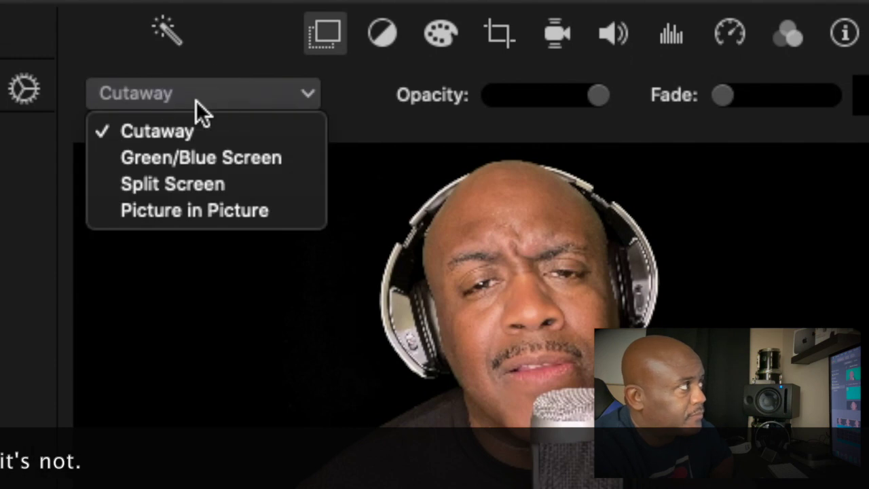
click(190, 216)
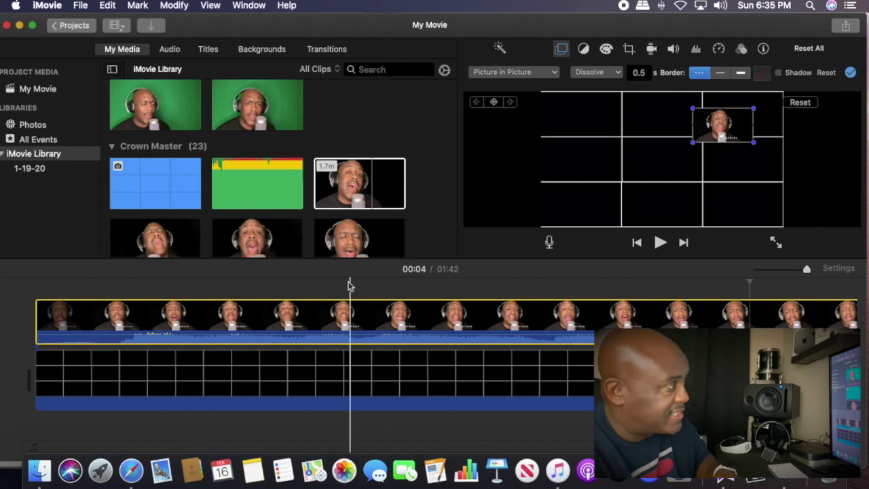
click(325, 285)
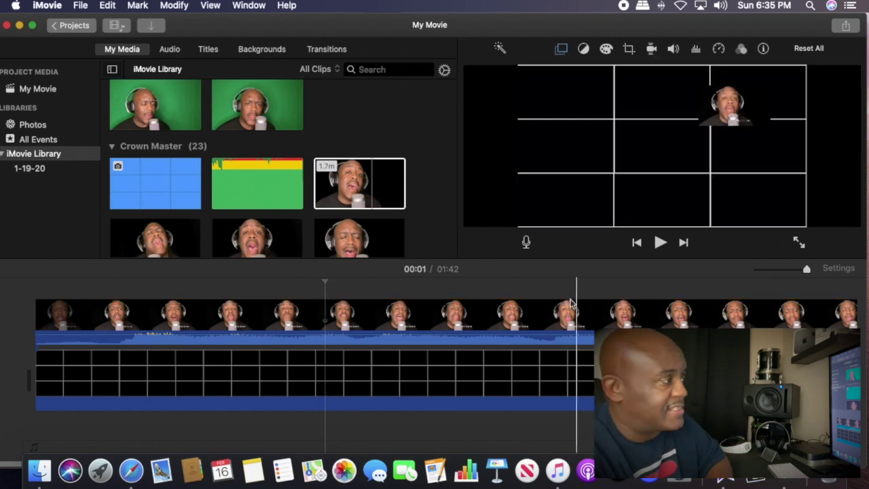
- Move and resize the baritone inset to fill the grid's left-middle cell
click(521, 318)
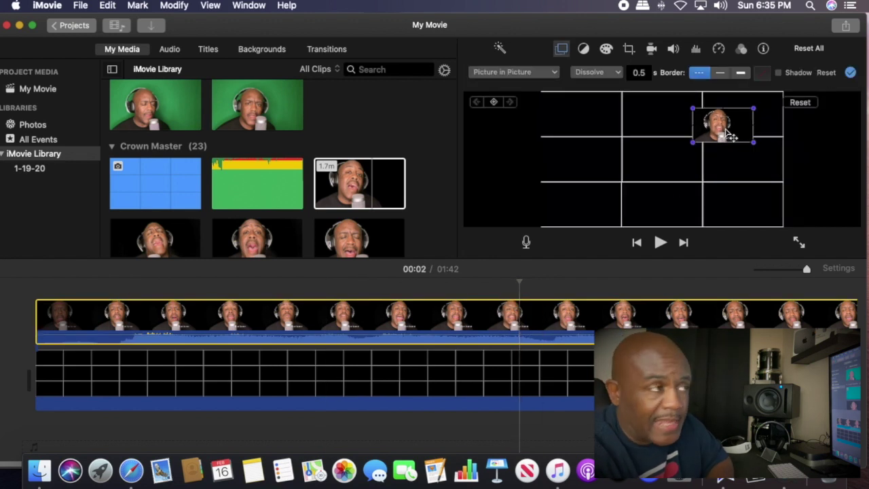
drag(730, 135, 574, 161)
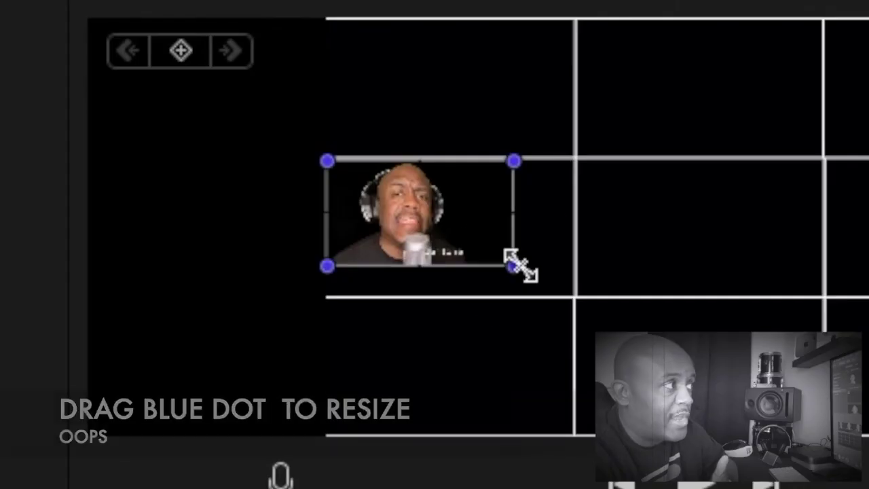
drag(601, 171, 620, 176)
drag(572, 279, 574, 281)
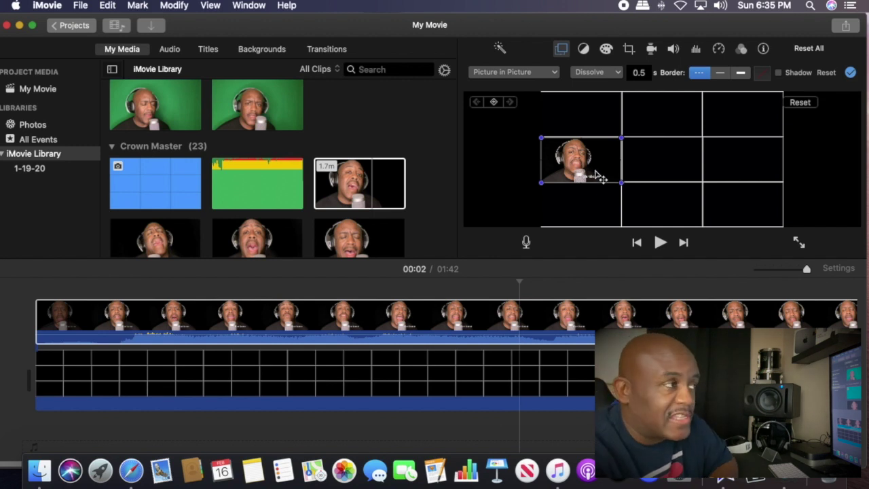
click(520, 292)
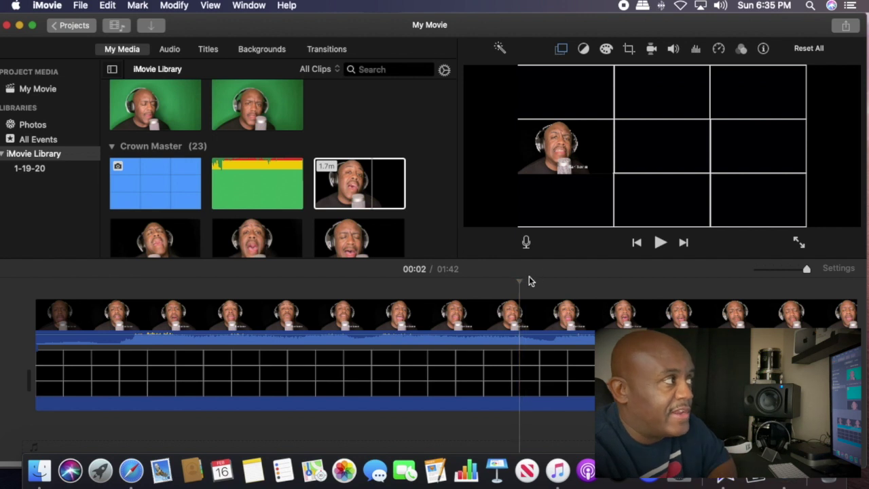
- Nudge the baritone inset to align inside the left-middle cell and preview the result
key(space)
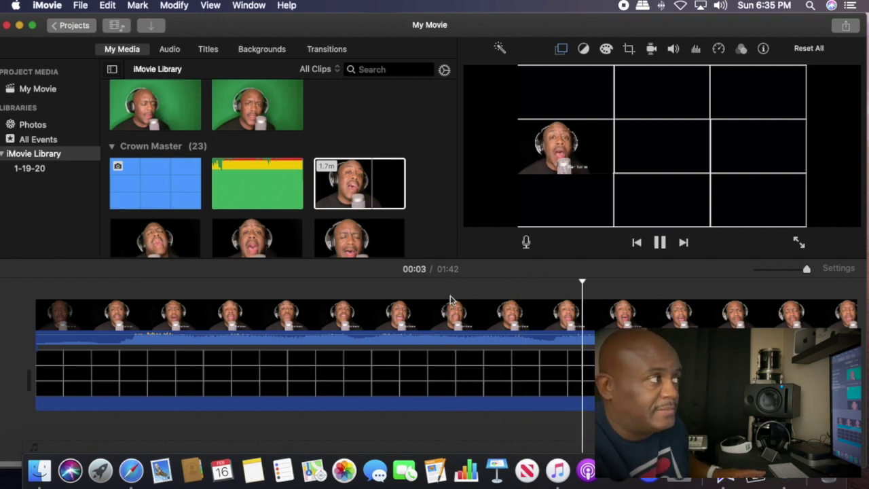
key(space)
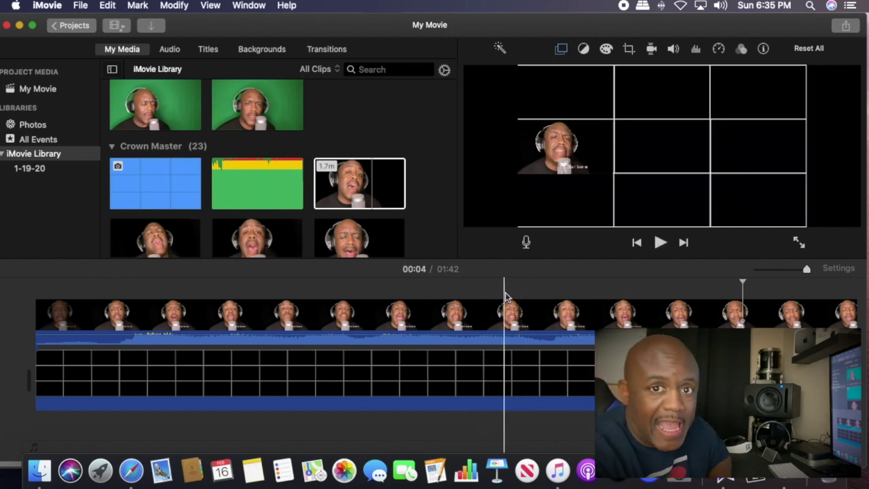
click(482, 372)
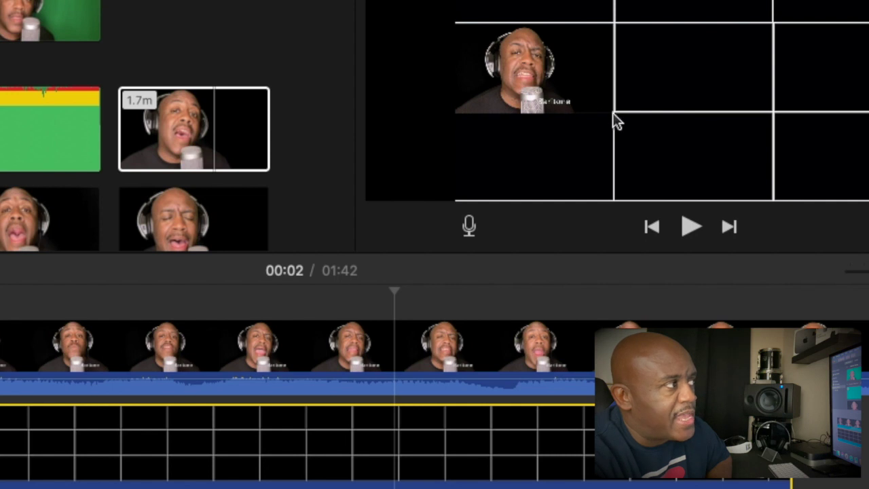
click(505, 333)
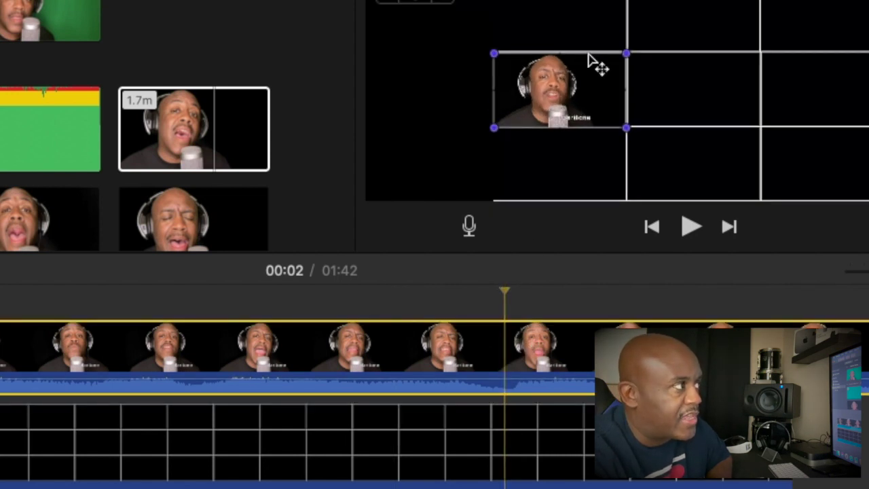
drag(572, 87, 571, 88)
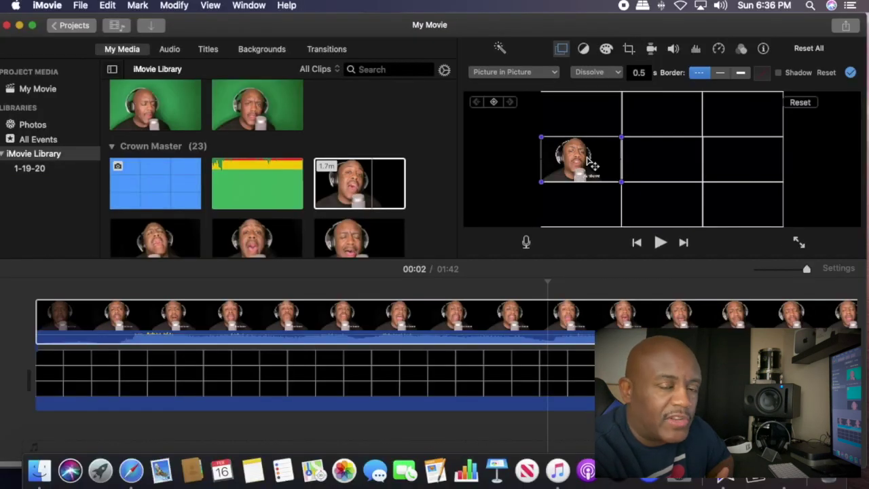
click(521, 319)
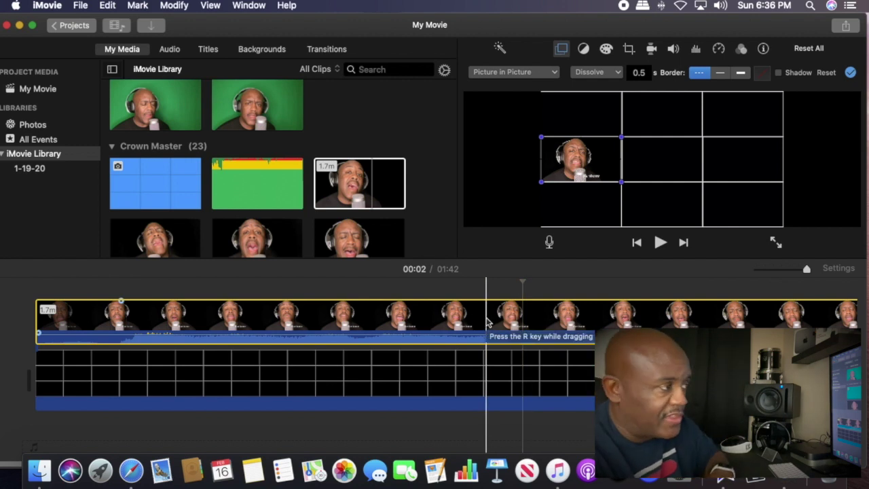
key(space)
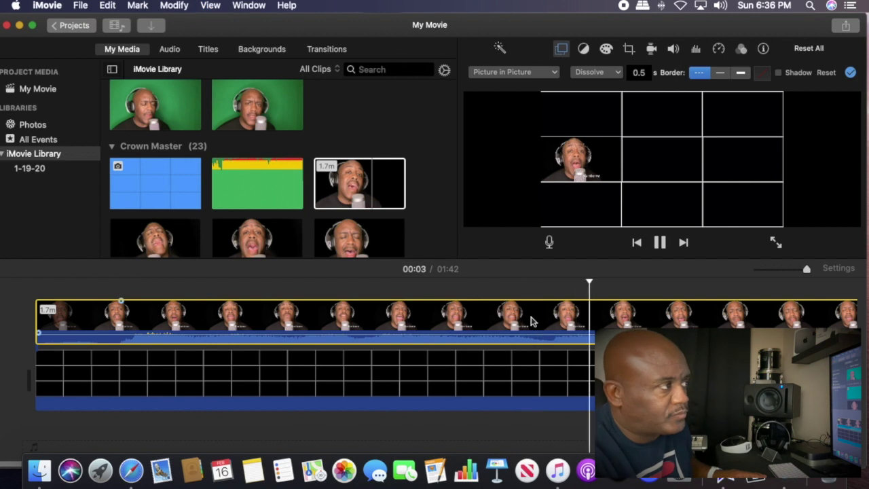
key(space)
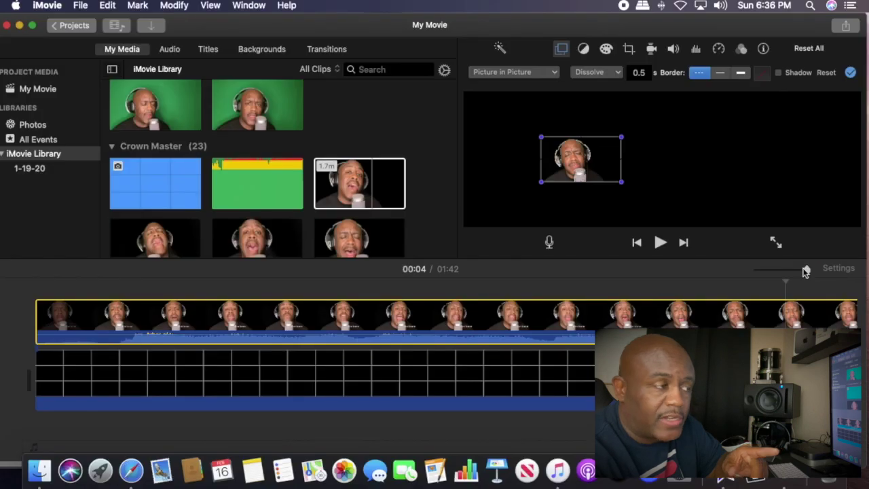
- Zoom out the timeline, stretch the grid clip to the singer clip's full length, and open Share
drag(686, 64, 647, 70)
drag(786, 272, 765, 272)
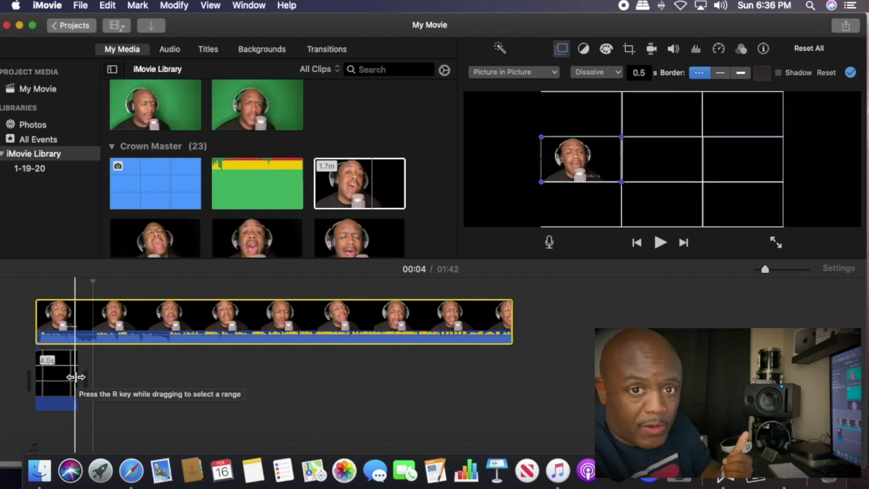
drag(75, 377, 496, 375)
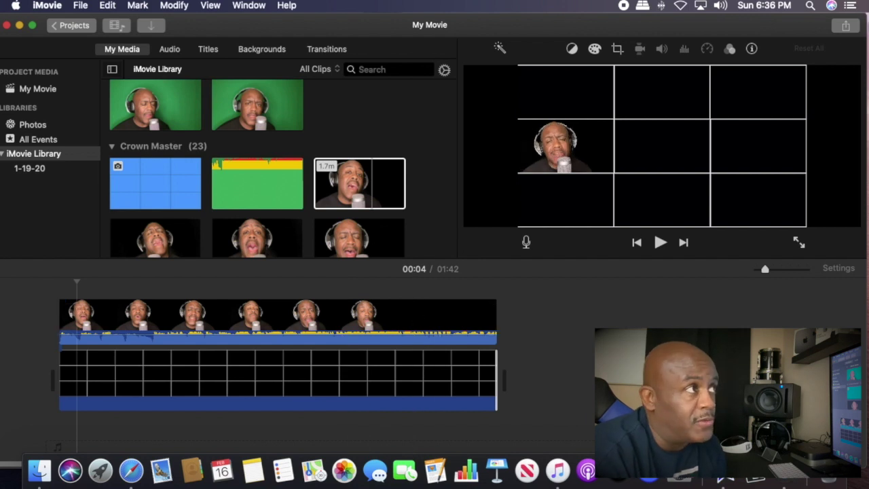
click(846, 30)
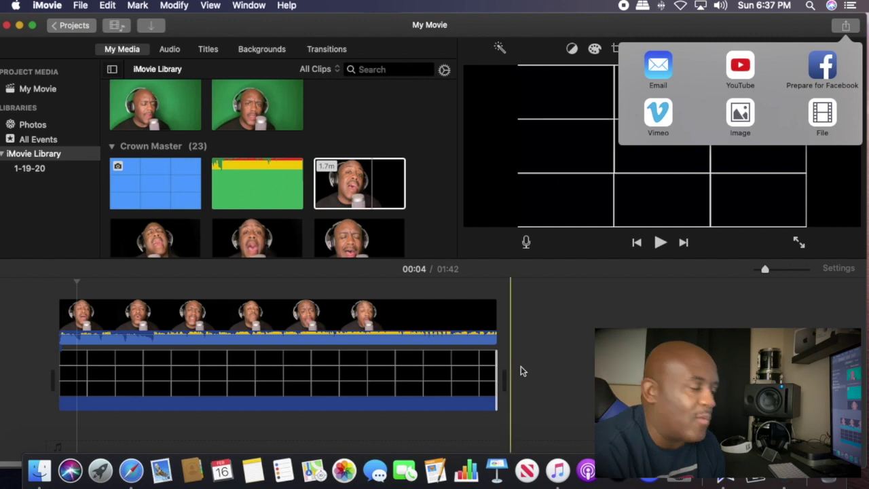
drag(513, 316, 458, 353)
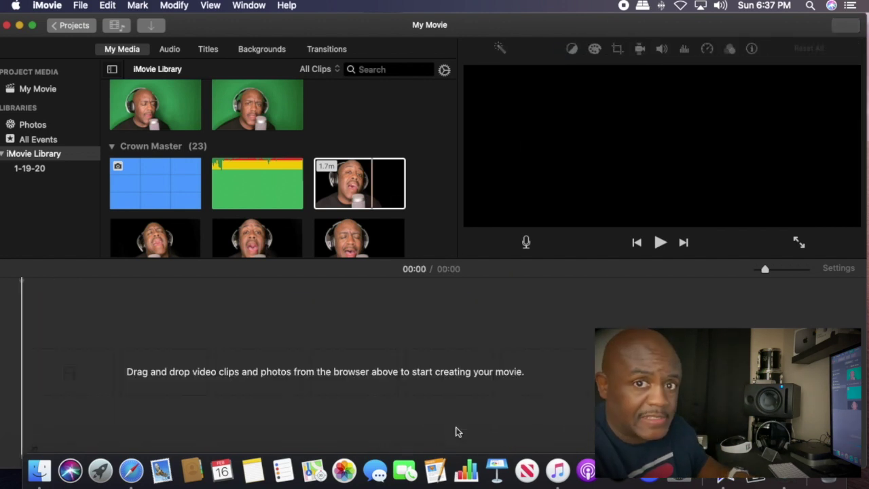
- Replace both timeline clips with the 1.7-minute one-singer grid clip and preview it
key(Delete)
scroll(282, 174, down, 5)
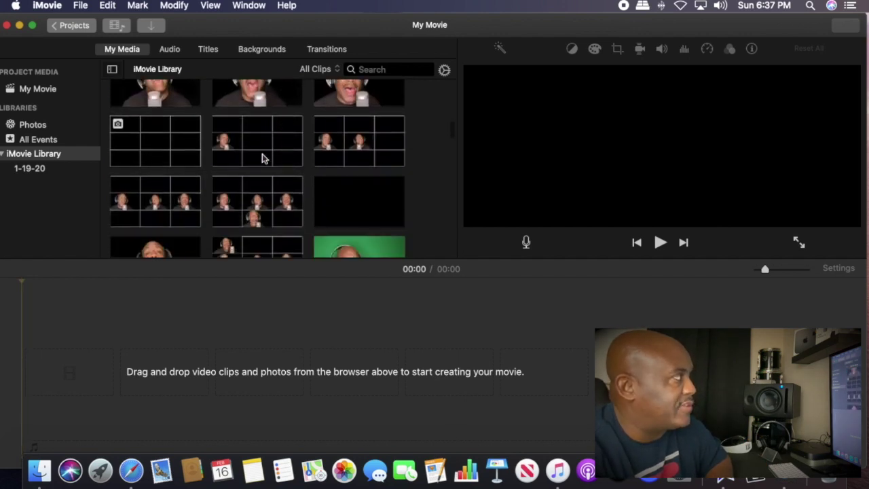
drag(264, 157, 27, 374)
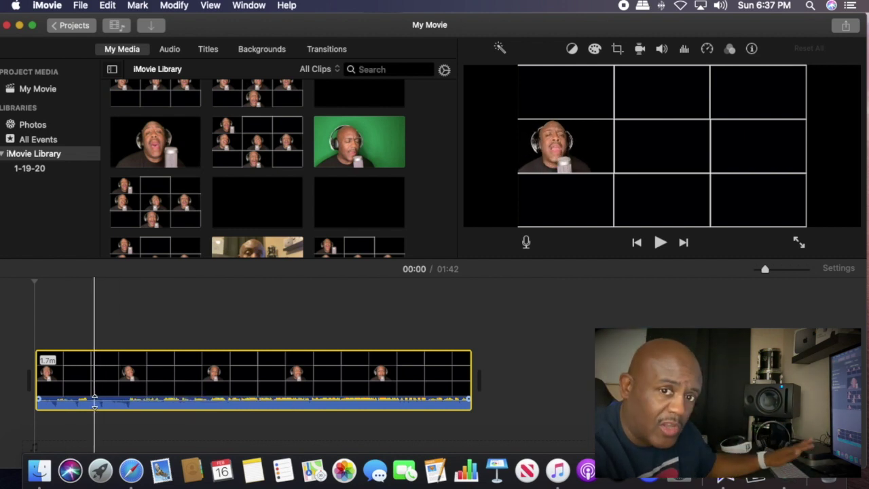
key(space)
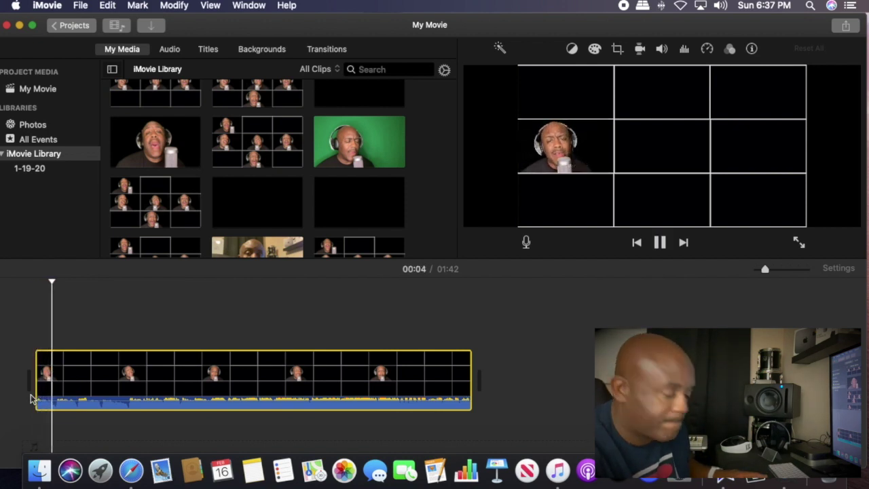
key(space)
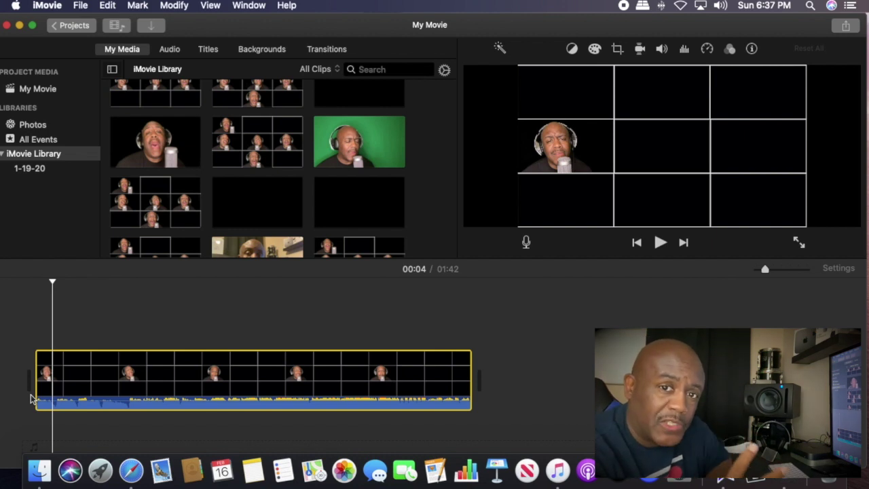
scroll(252, 203, up, 5)
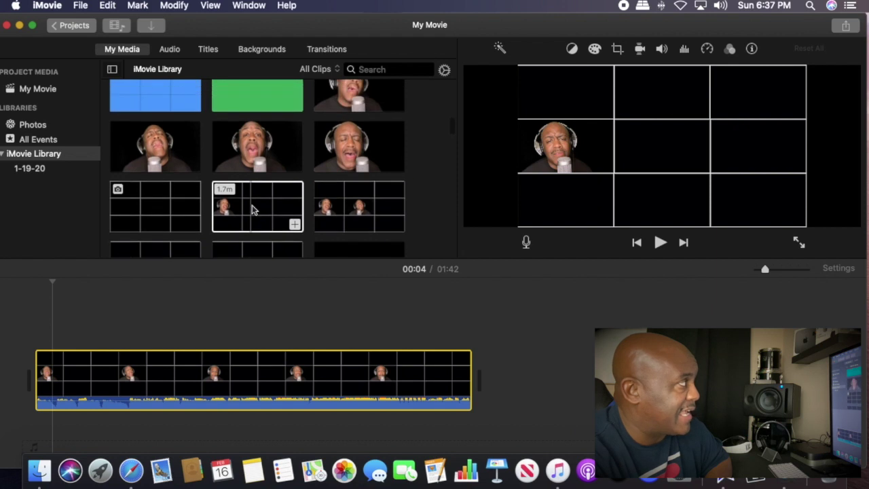
- Drag a second singer clip from the browser above the grid clip
scroll(327, 179, up, 2)
scroll(285, 183, down, 2)
drag(255, 170, 25, 311)
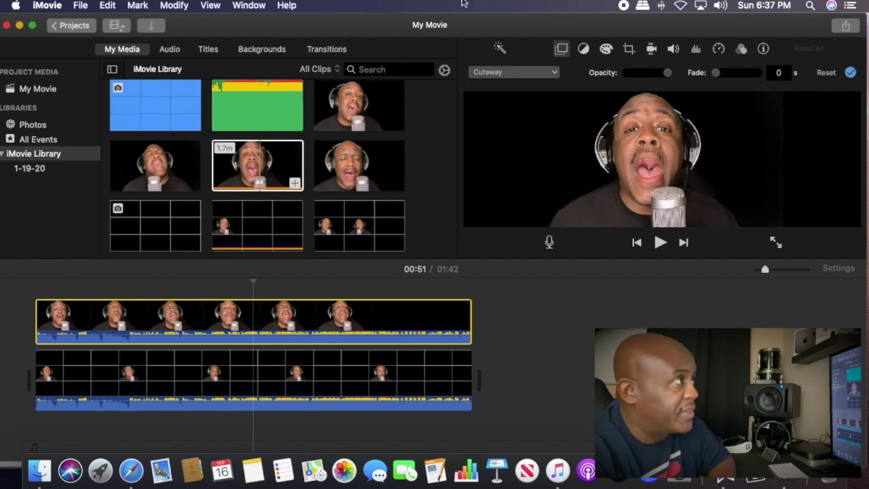
- Make the second singer a Picture in Picture inset placed in the grid's centre cell
click(501, 73)
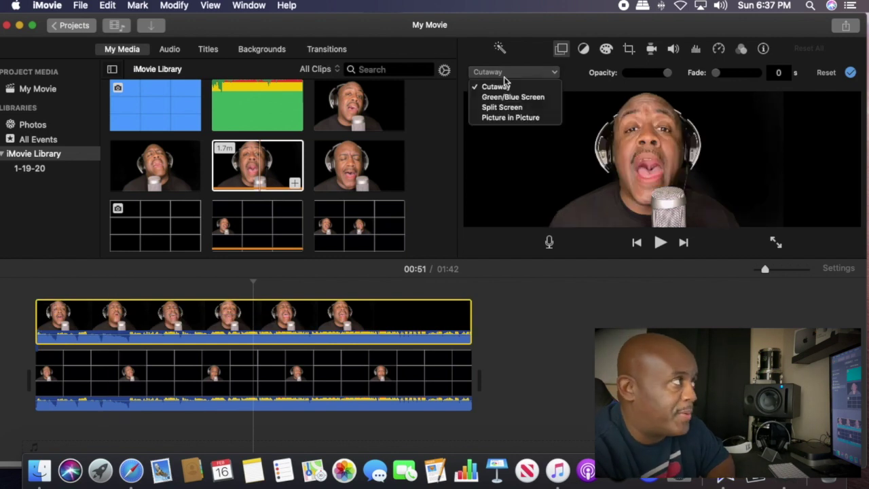
click(506, 117)
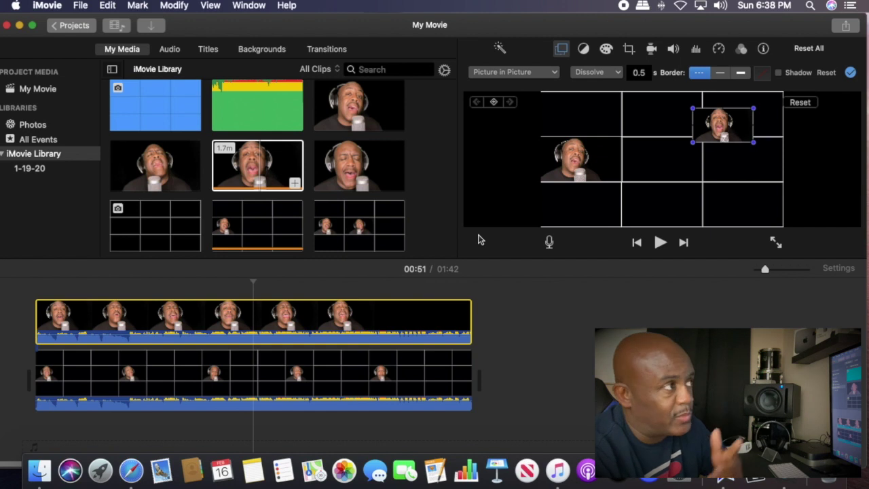
click(721, 126)
drag(723, 129, 699, 175)
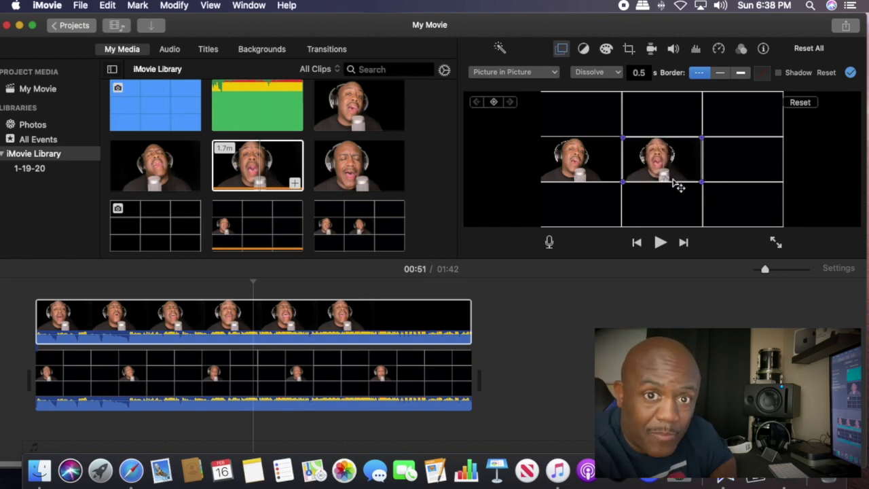
click(321, 285)
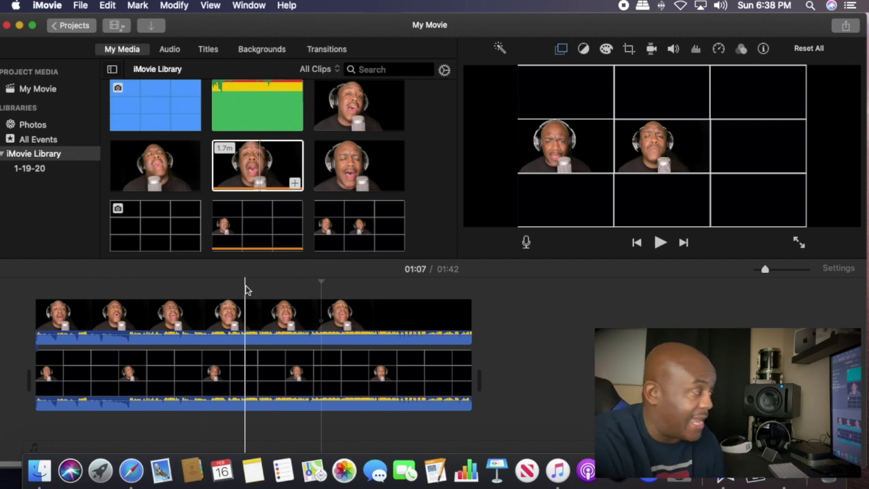
click(209, 377)
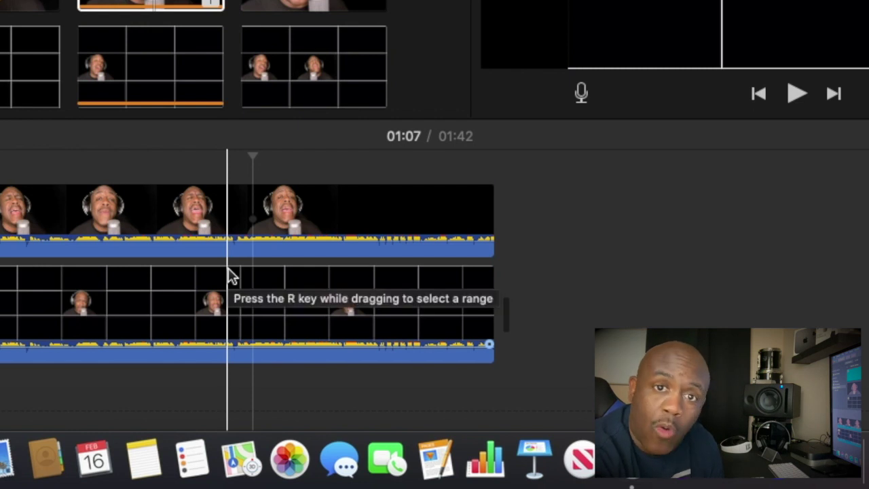
key(space)
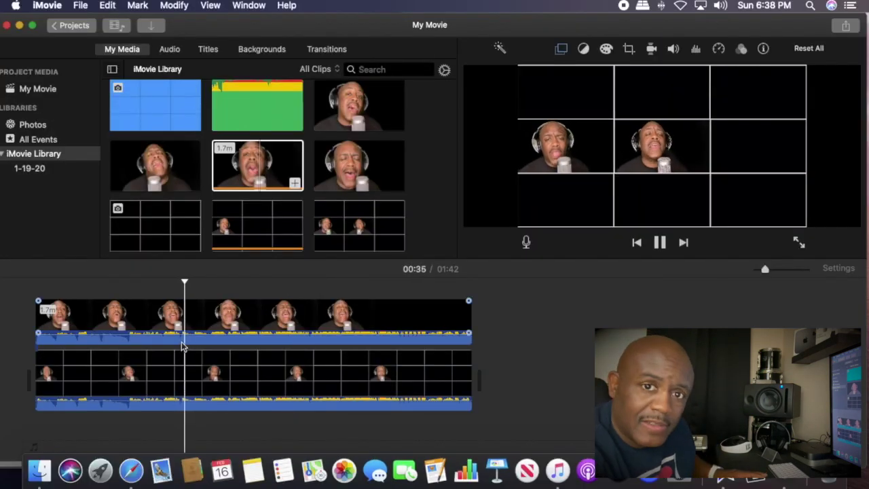
- Drag the second singer overlay's volume line down to 0% to mute its duplicate audio
key(space)
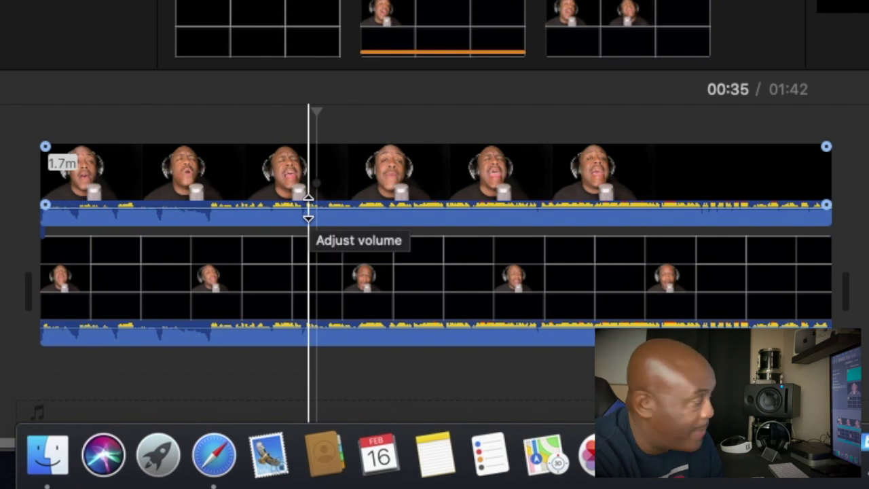
click(309, 207)
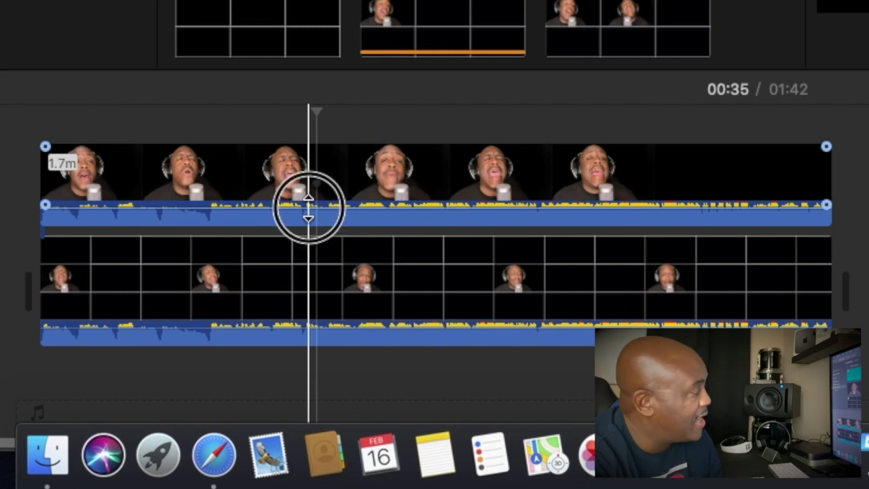
drag(309, 207, 297, 270)
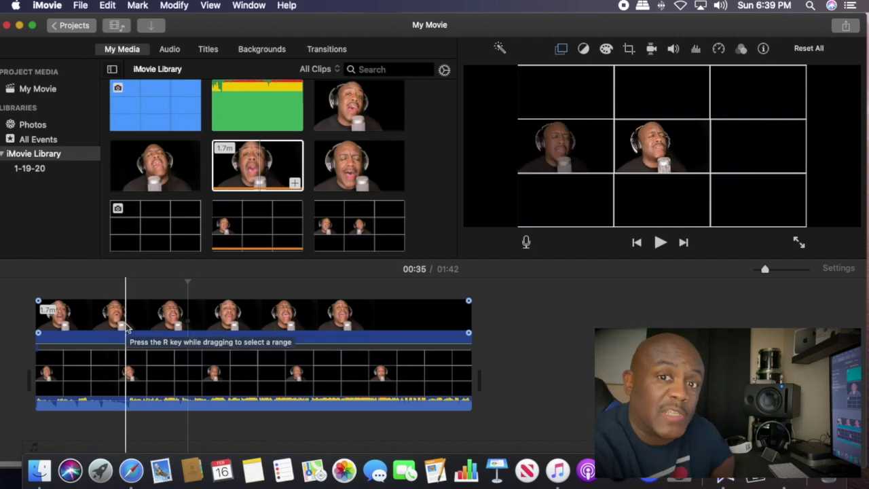
- Delete both timeline clips and place the two-singer grid clip at the movie's start
click(845, 25)
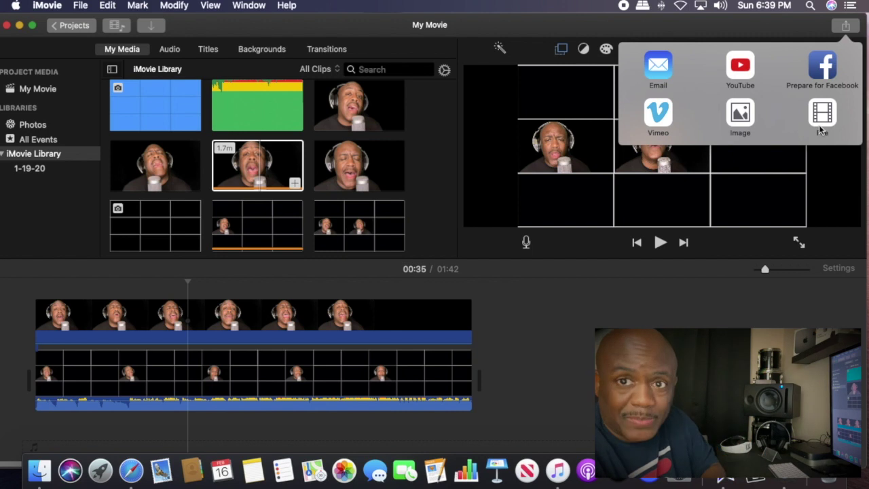
click(520, 304)
drag(520, 304, 413, 396)
key(Delete)
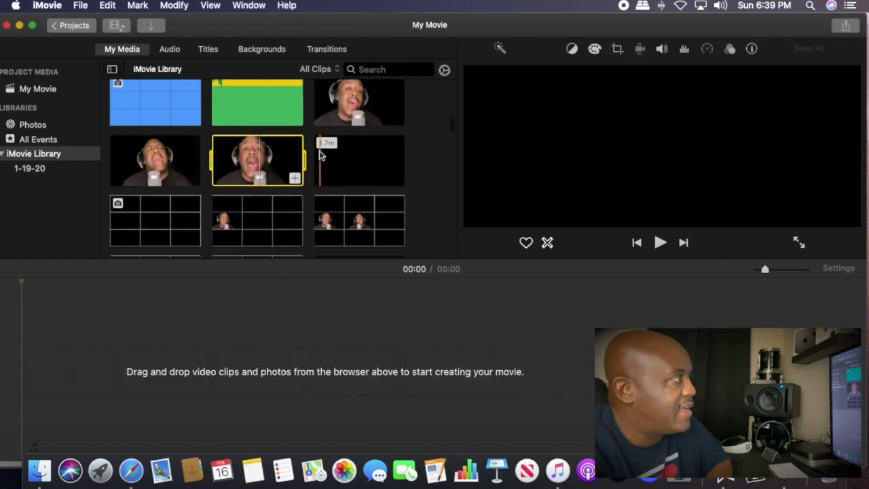
click(363, 231)
drag(363, 231, 18, 383)
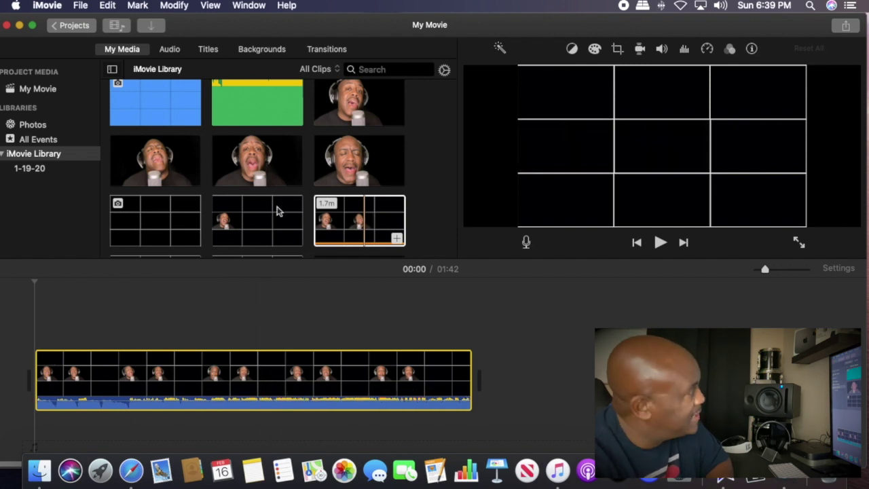
- Overlay the third singer clip as Picture in Picture, enlarged into the middle-right cell, with its volume at zero
drag(169, 159, 20, 313)
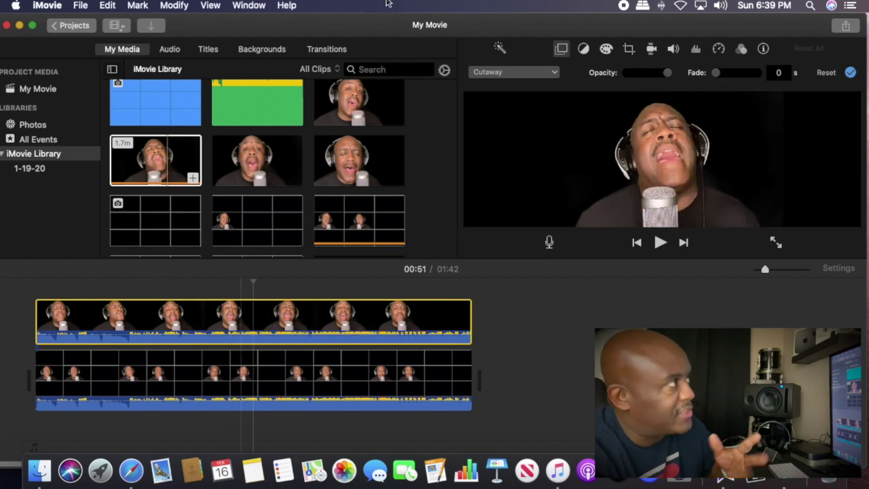
click(506, 66)
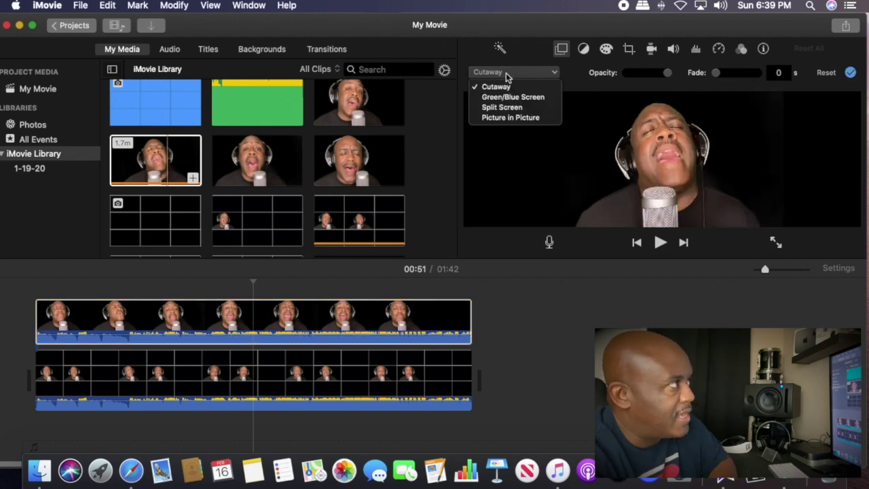
click(504, 125)
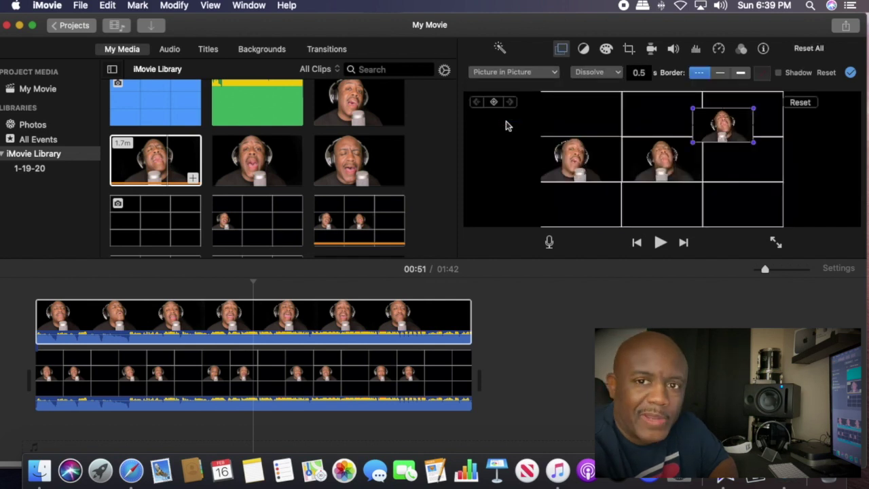
drag(712, 120, 719, 151)
drag(762, 174, 783, 181)
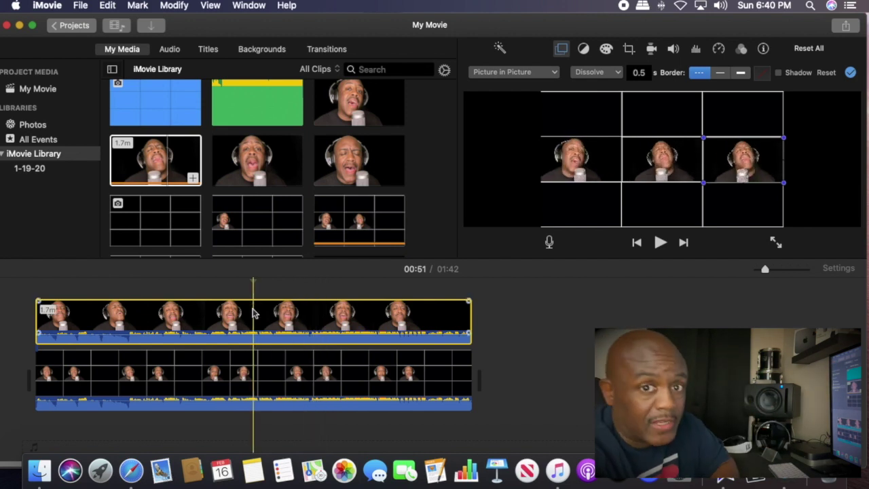
click(246, 334)
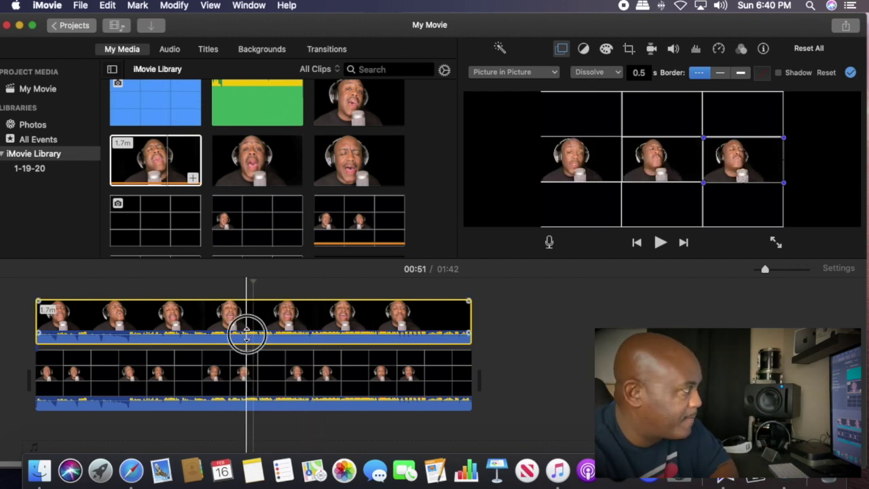
drag(246, 334, 248, 352)
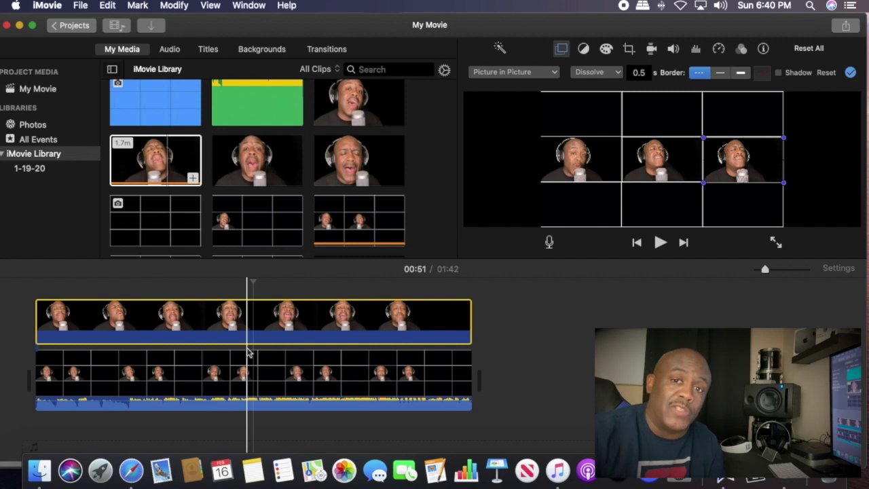
click(228, 353)
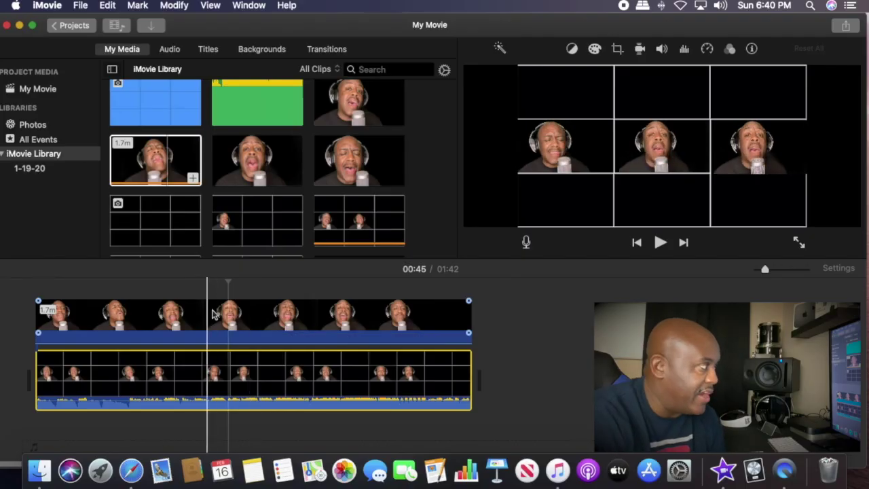
scroll(360, 233, down, 4)
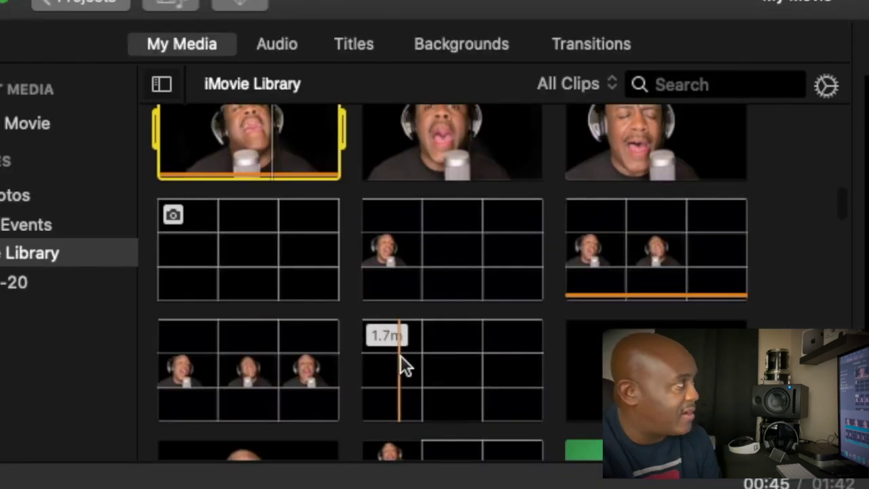
scroll(448, 370, down, 3)
scroll(448, 370, down, 1)
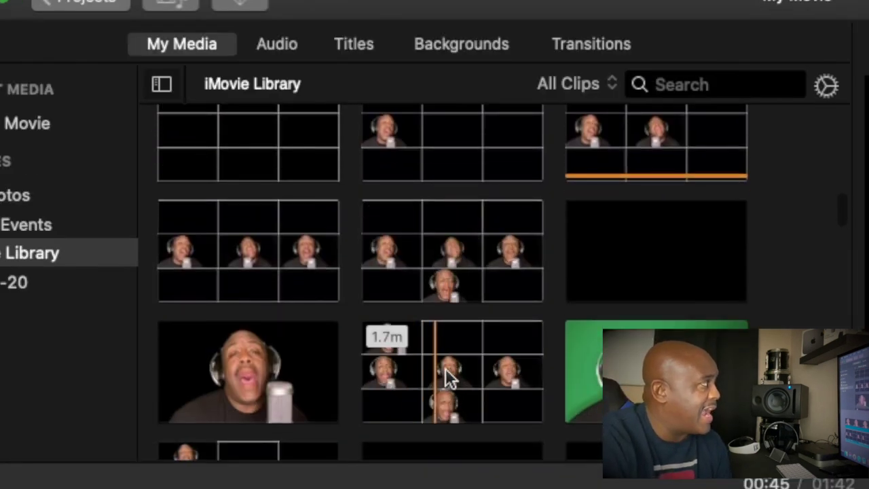
scroll(495, 358, down, 4)
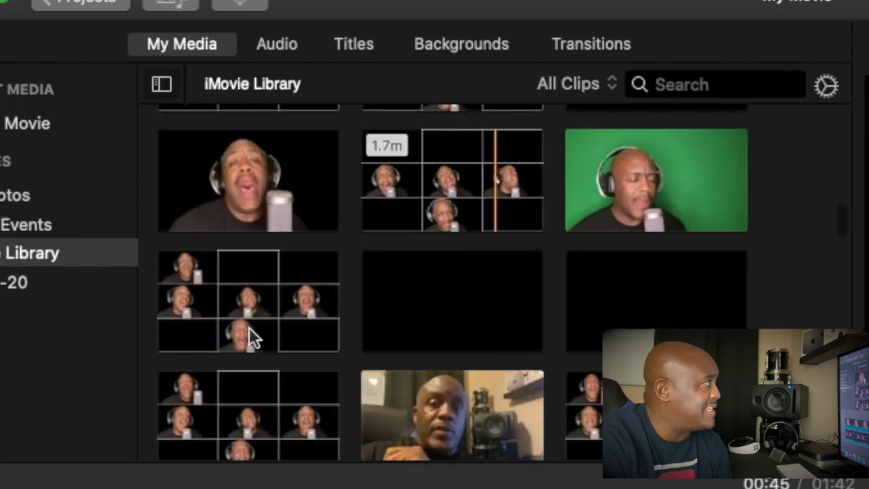